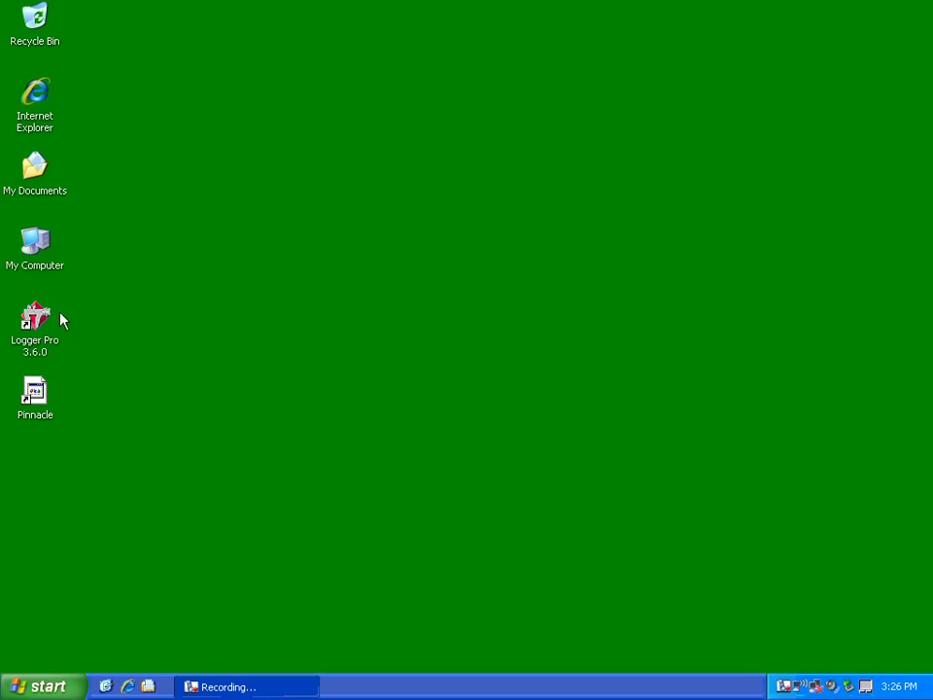
Launch Logger Pro and insert the '1 - Underhand' movie from Hover > Projectile Videos.
{"action": "double_click", "coordinate": [35, 321]}
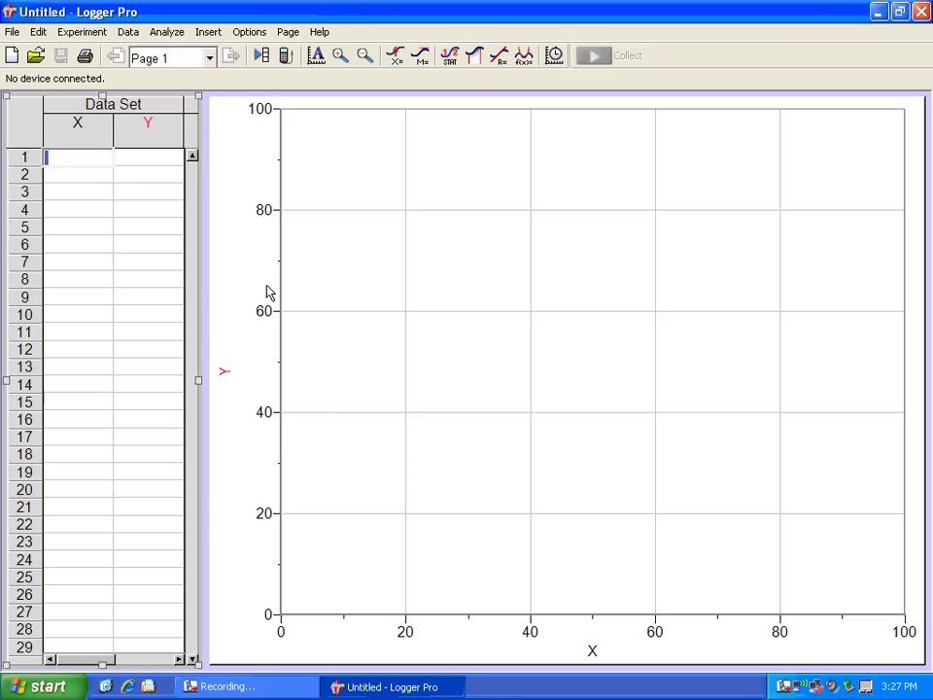
{"action": "left_click", "coordinate": [207, 33]}
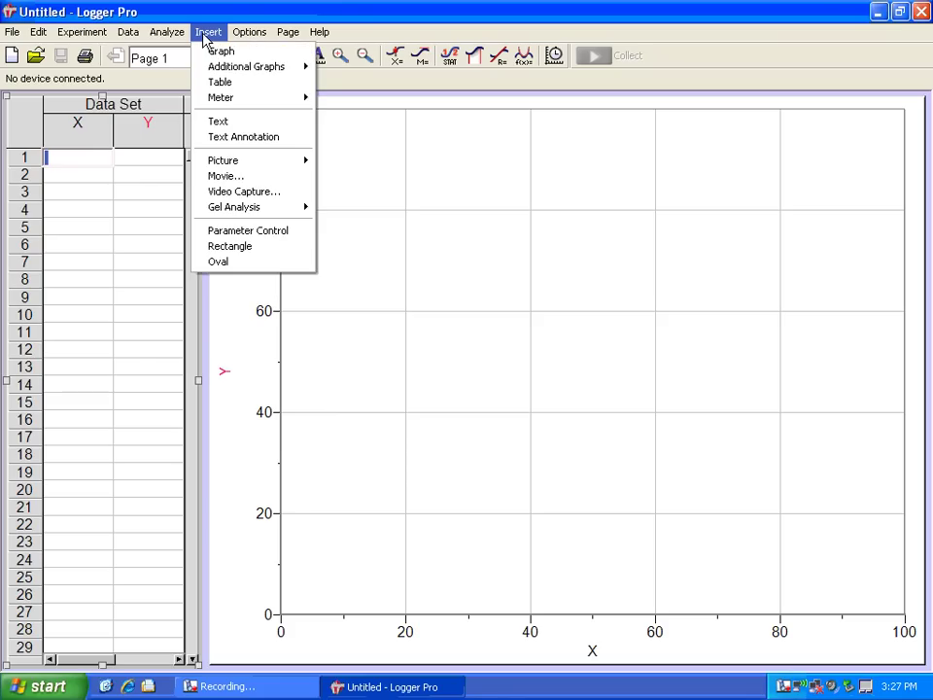
{"action": "left_click", "coordinate": [225, 177]}
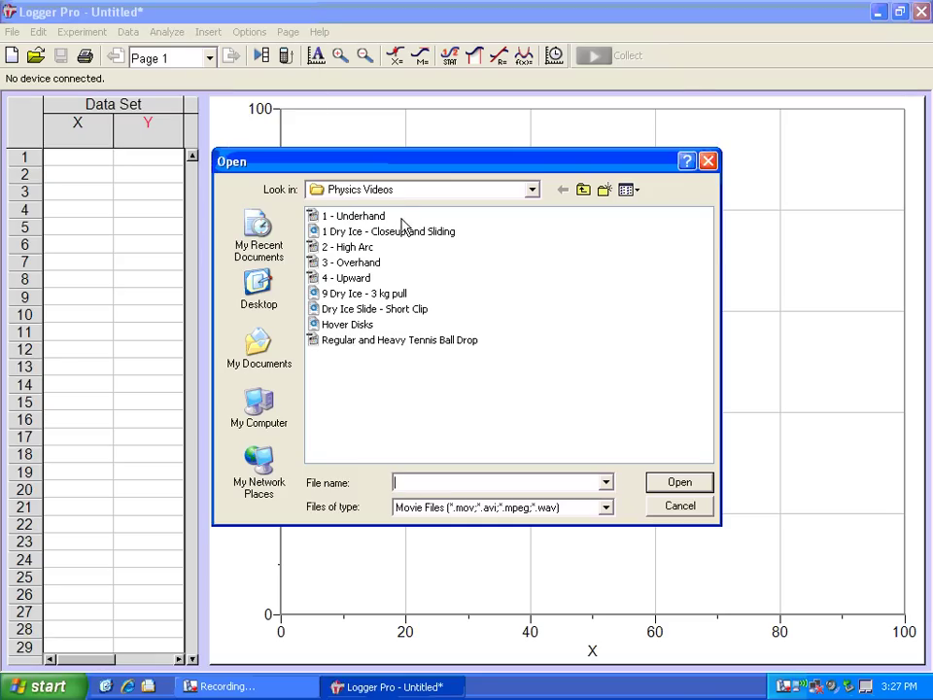
{"action": "left_click", "coordinate": [259, 407]}
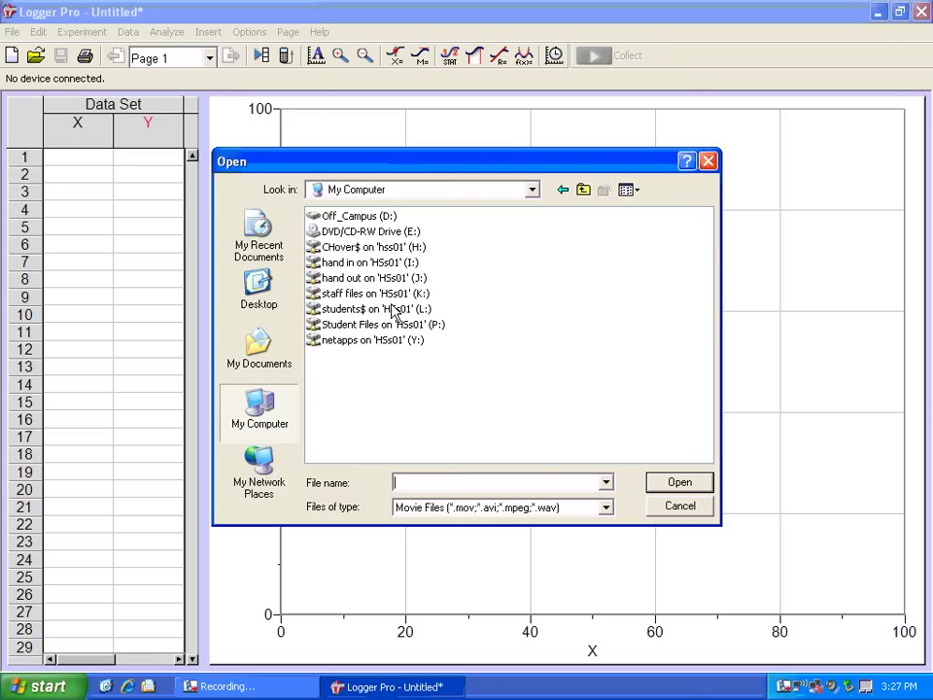
{"action": "double_click", "coordinate": [360, 278]}
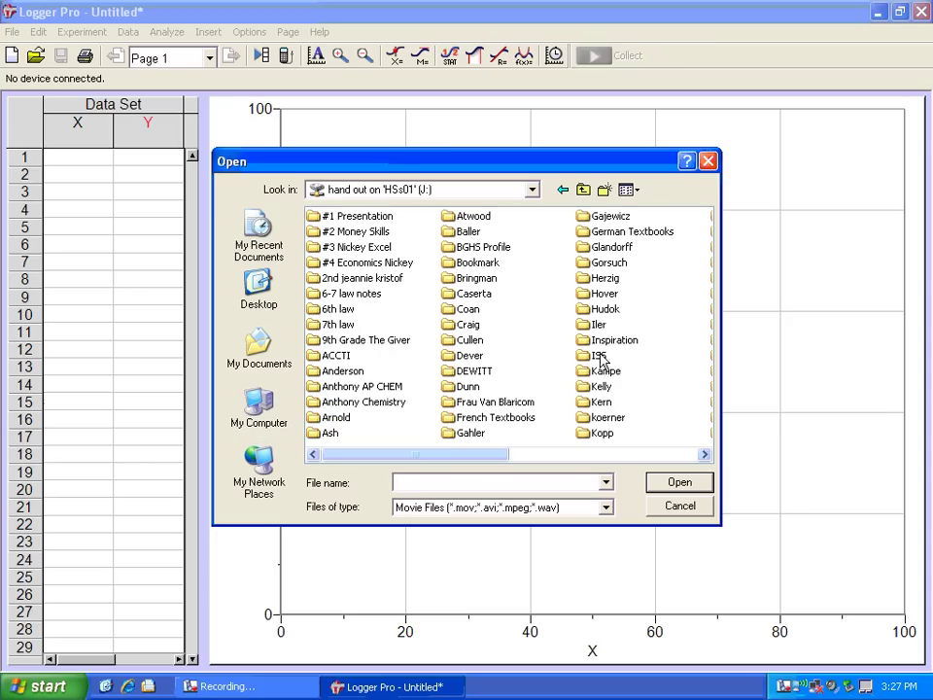
{"action": "left_click", "coordinate": [597, 295]}
{"action": "double_click", "coordinate": [595, 294]}
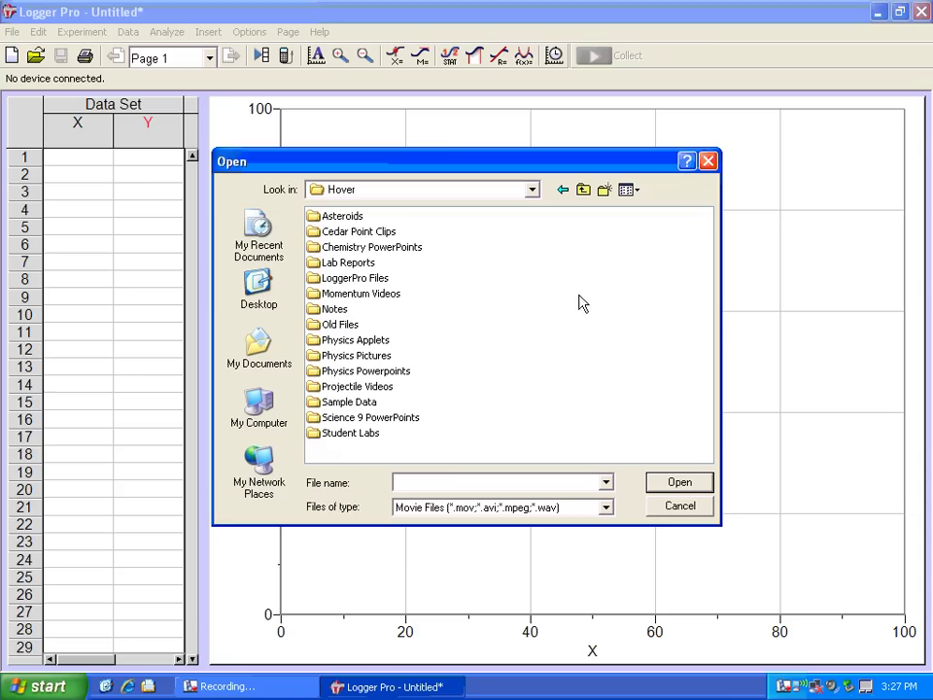
{"action": "double_click", "coordinate": [372, 389]}
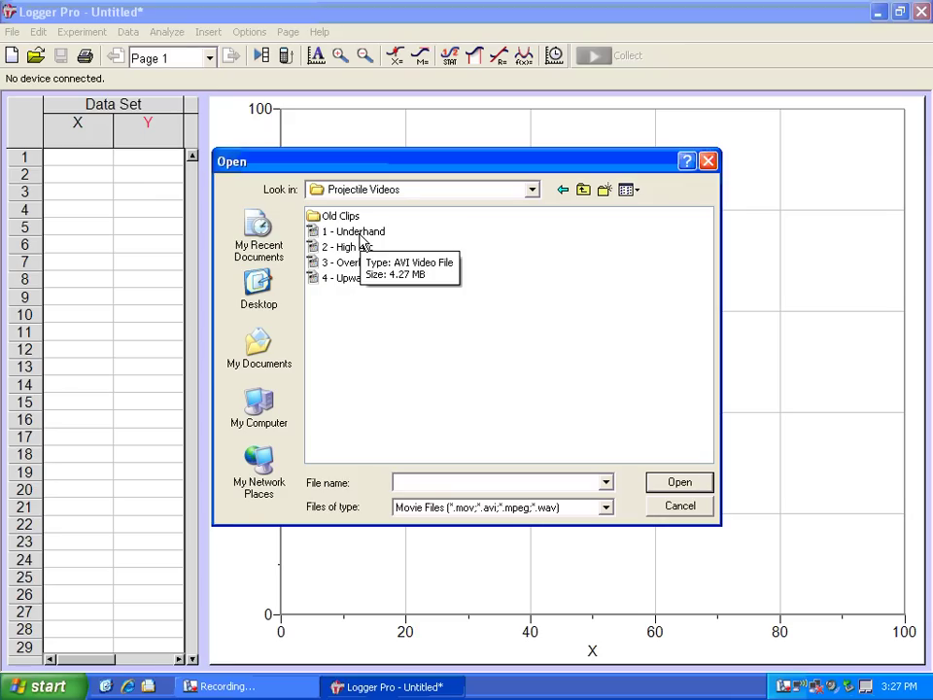
{"action": "double_click", "coordinate": [360, 234]}
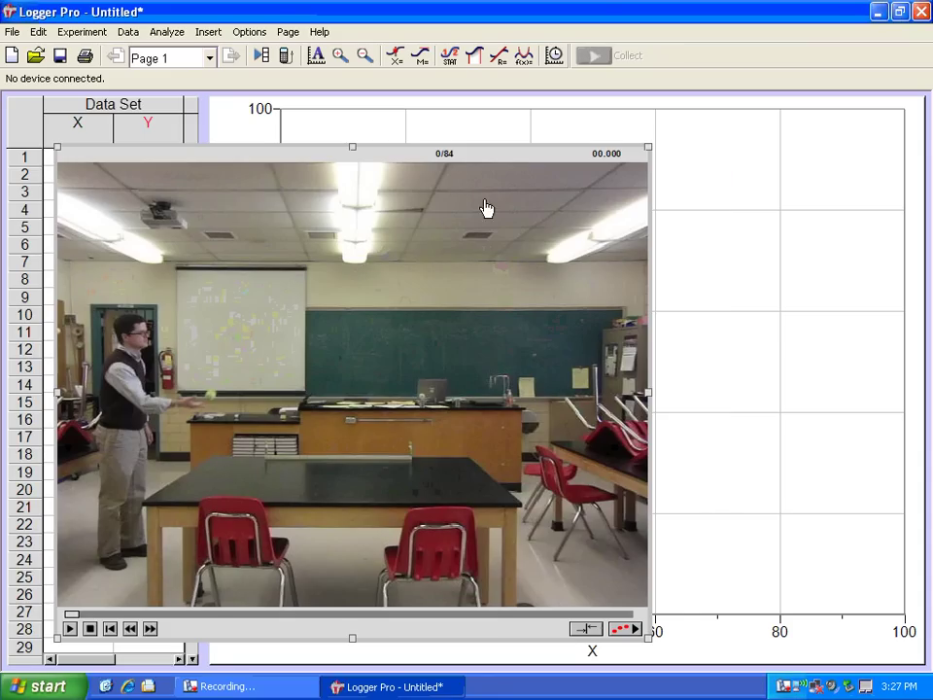
Place the Underhand movie beside the data table and enable video analysis on it.
{"action": "left_click_drag", "start_coordinate": [487, 158], "coordinate": [642, 106]}
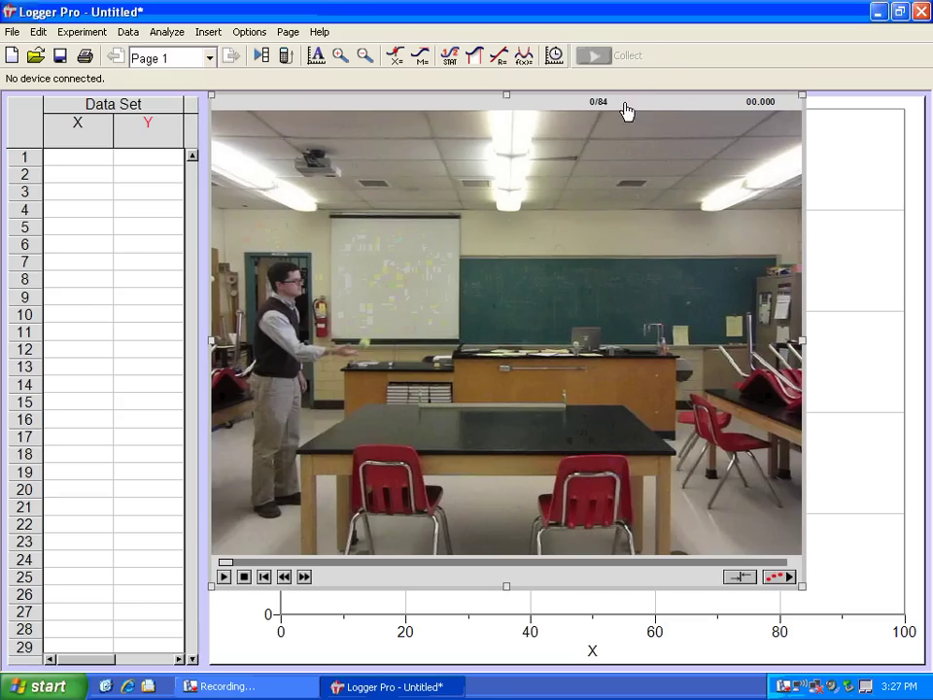
{"action": "left_click", "coordinate": [783, 580]}
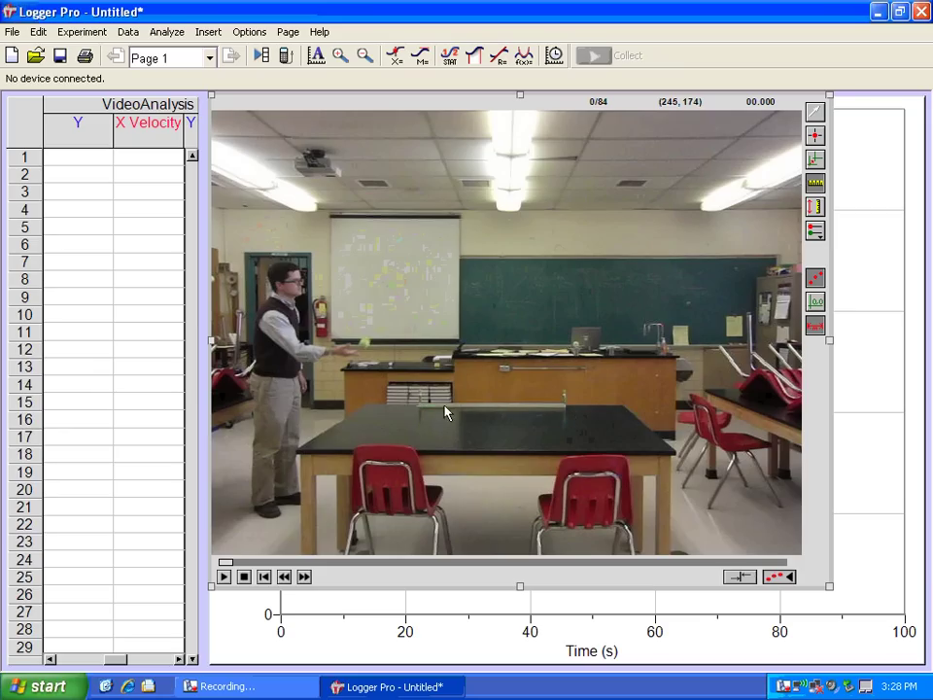
Draw a scale line along the table's back edge and set its length to 1 m.
{"action": "left_click", "coordinate": [536, 410]}
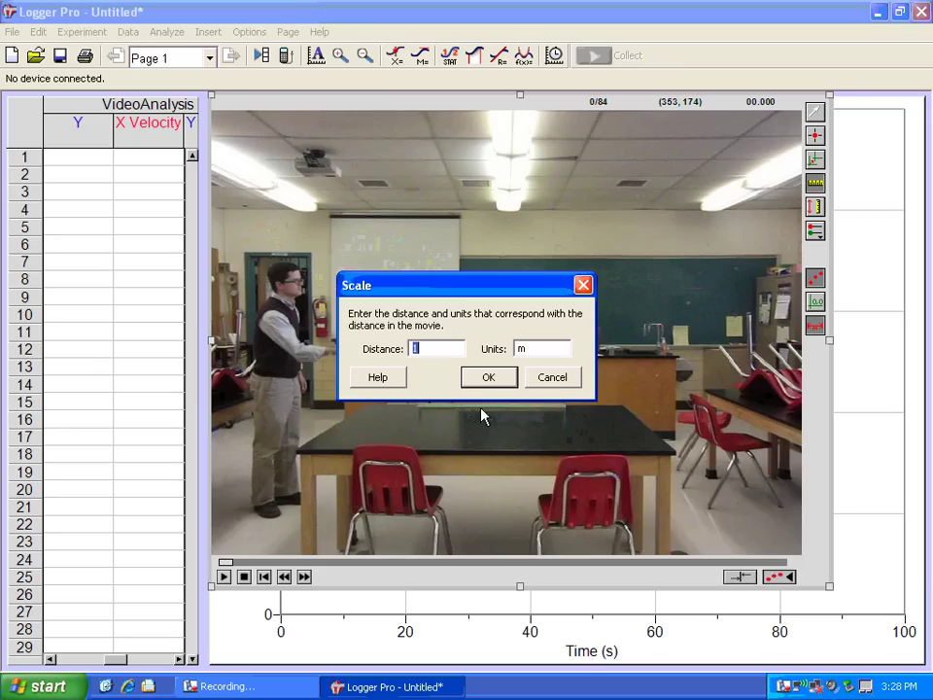
{"action": "left_click", "coordinate": [550, 376]}
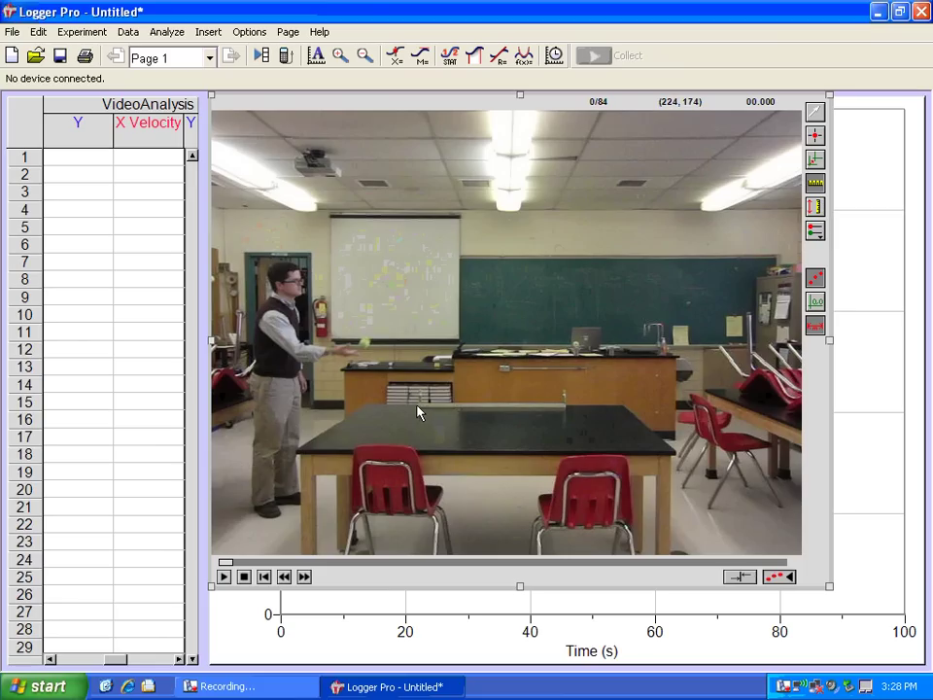
{"action": "left_click_drag", "start_coordinate": [420, 412], "coordinate": [567, 413]}
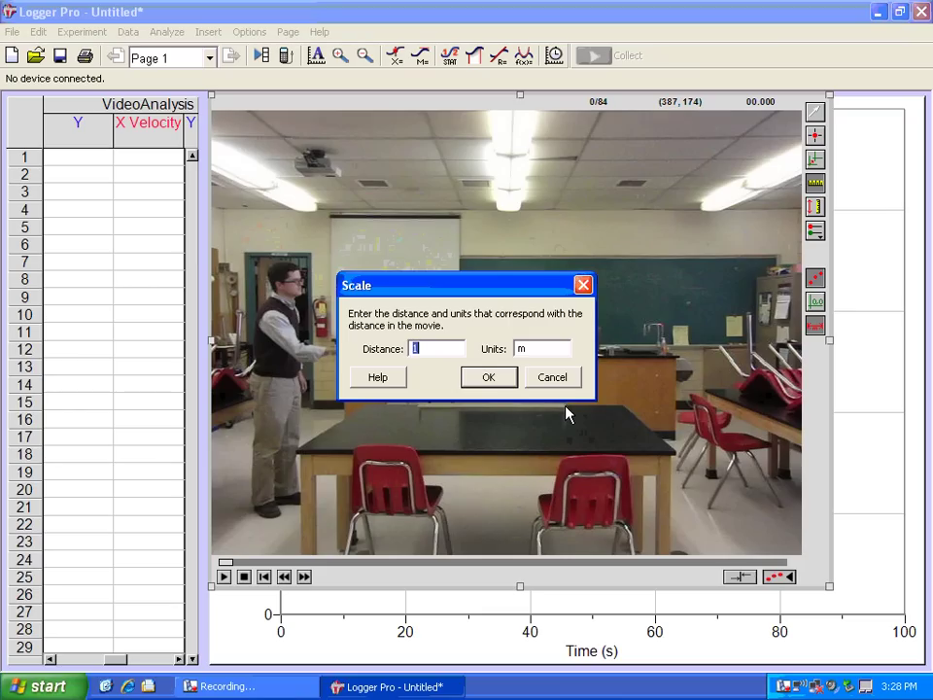
{"action": "left_click_drag", "start_coordinate": [523, 293], "coordinate": [563, 192]}
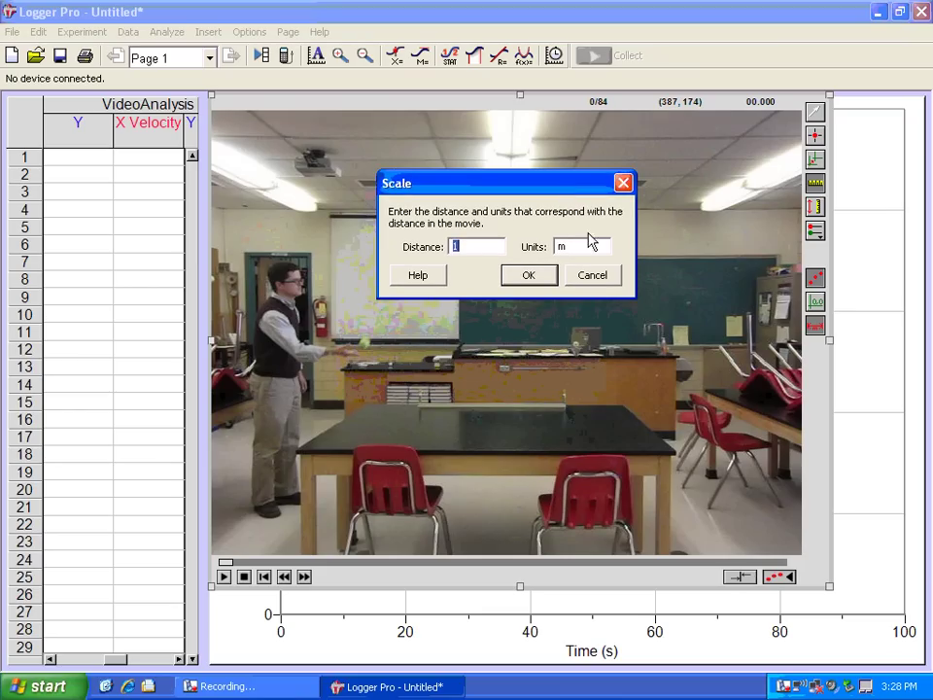
{"action": "left_click", "coordinate": [533, 276]}
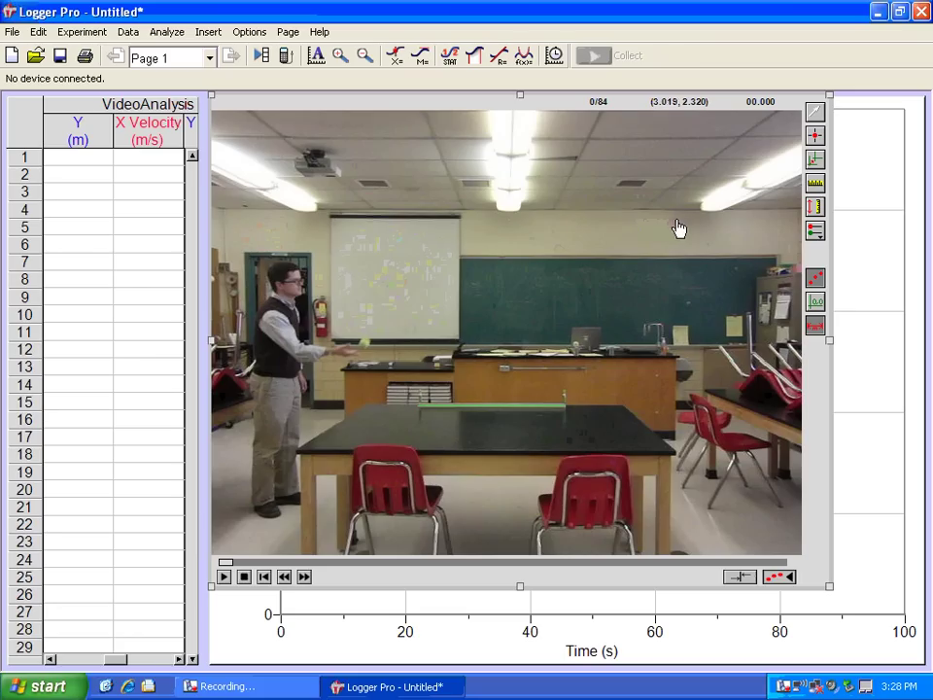
Set the coordinate origin at the ball's starting position.
{"action": "left_click", "coordinate": [816, 157]}
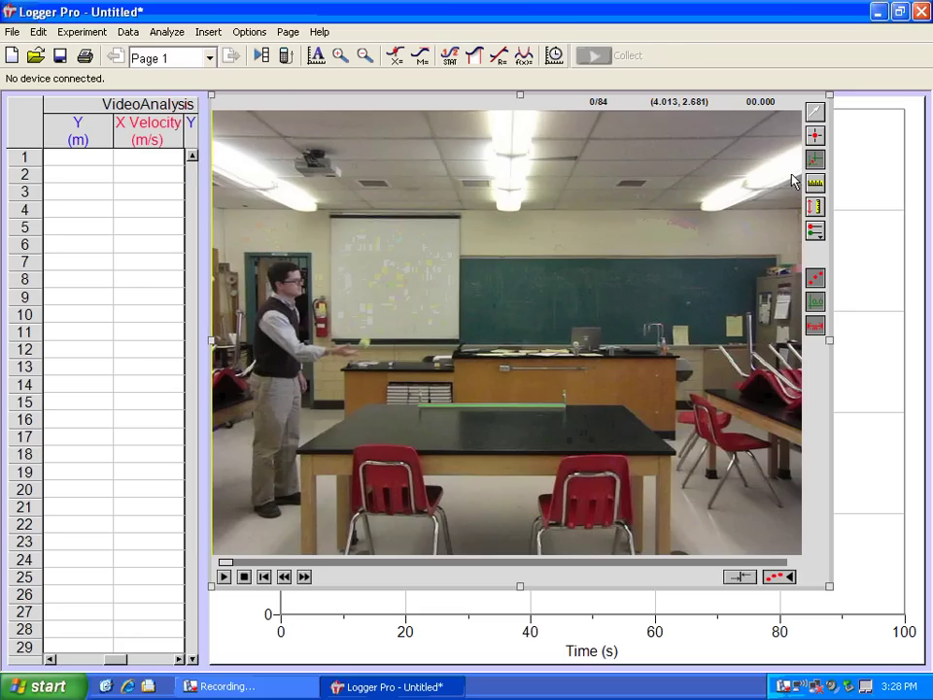
{"action": "left_click", "coordinate": [350, 357]}
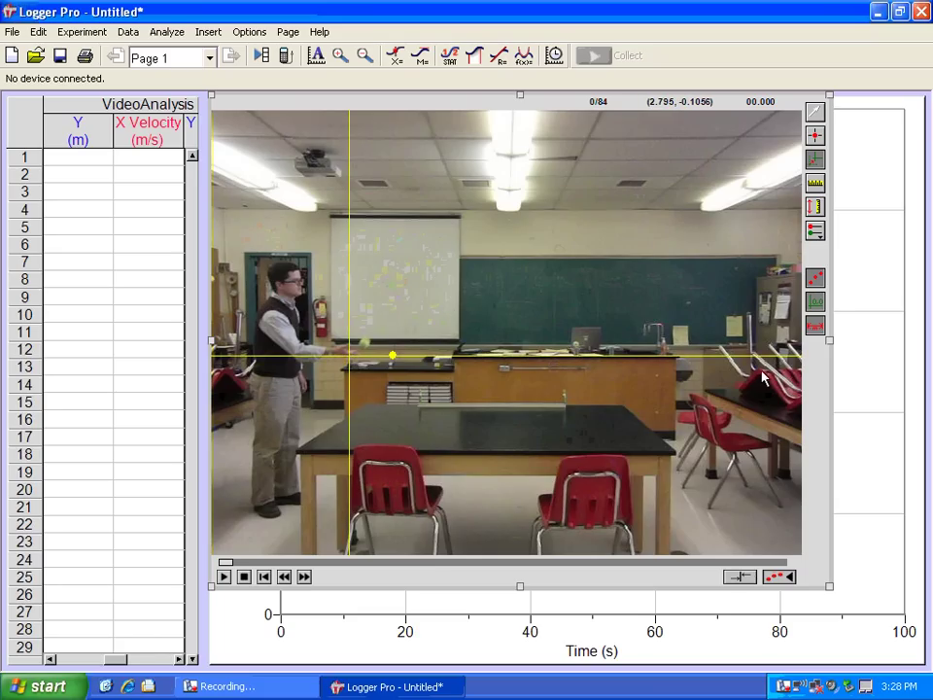
{"action": "left_click", "coordinate": [821, 143]}
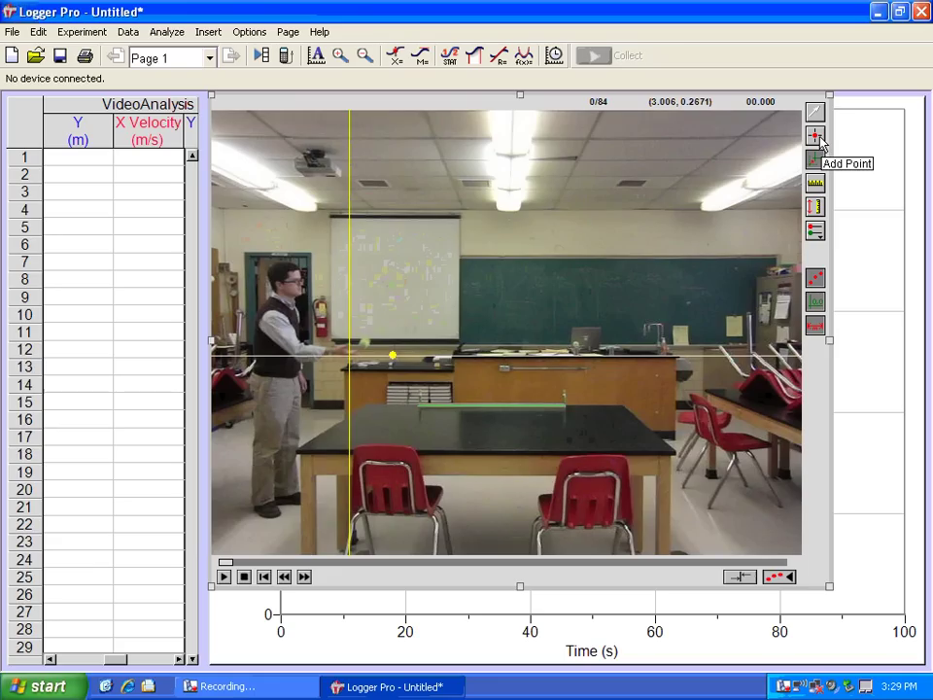
Mark the ball's position in frames 1 through 4, then hide the movie to show the graph.
{"action": "left_click", "coordinate": [820, 140]}
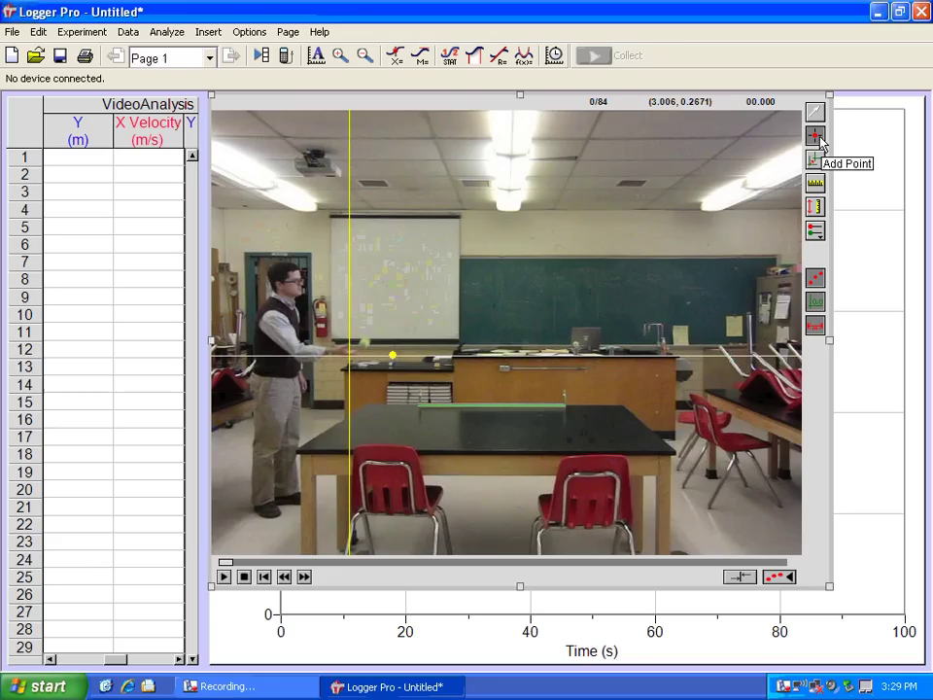
{"action": "left_click", "coordinate": [365, 342]}
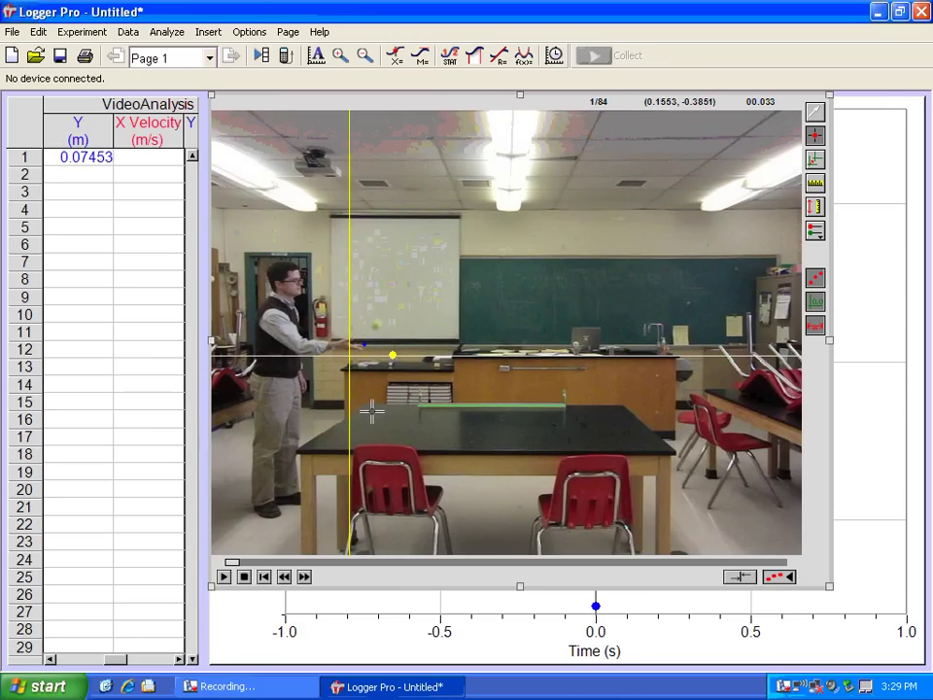
{"action": "left_click", "coordinate": [377, 324]}
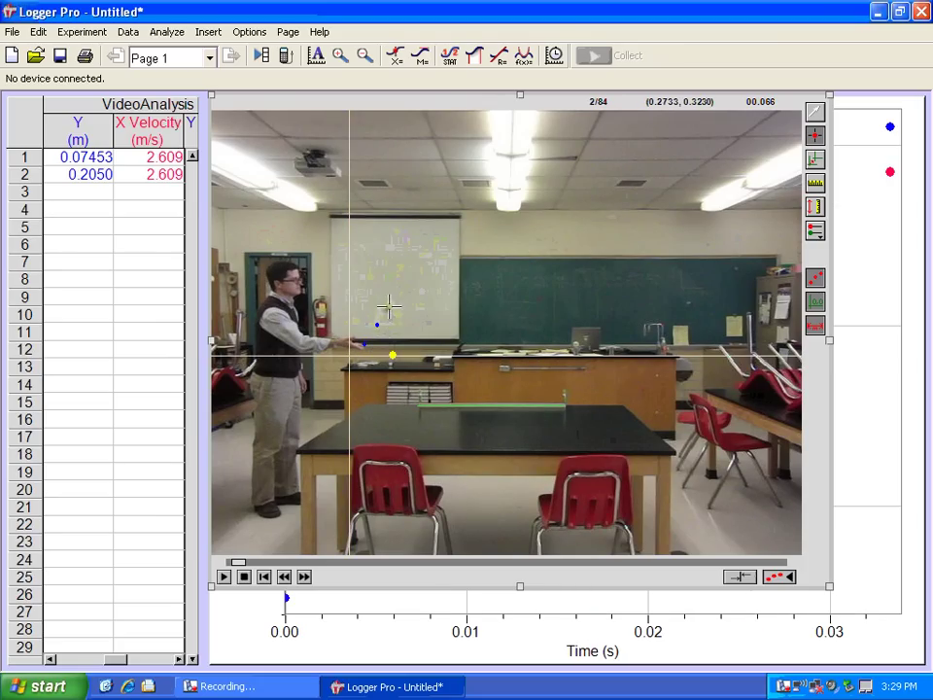
{"action": "left_click", "coordinate": [389, 309]}
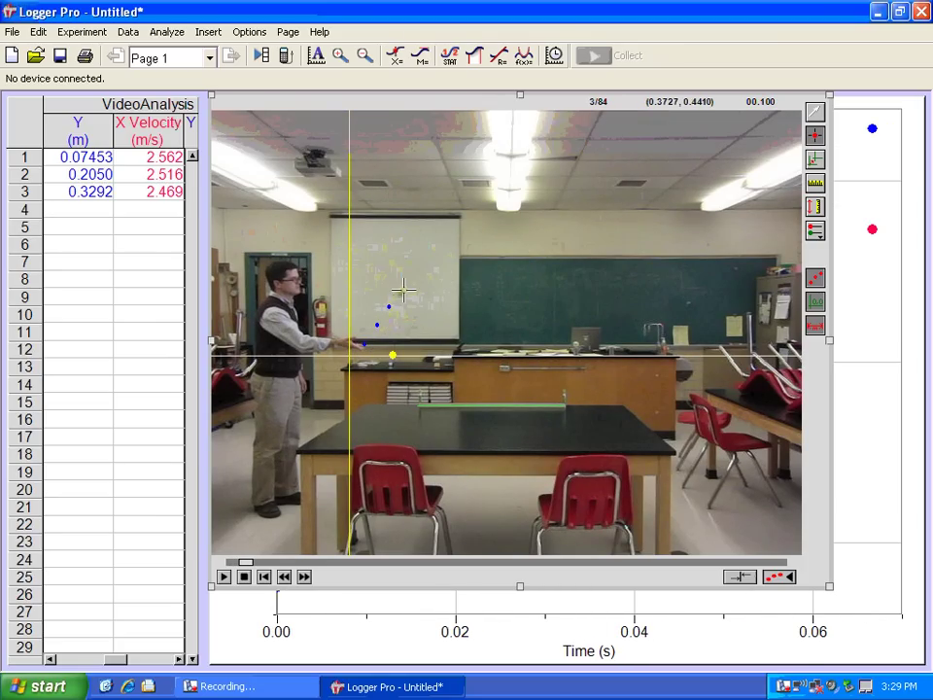
{"action": "left_click", "coordinate": [402, 291]}
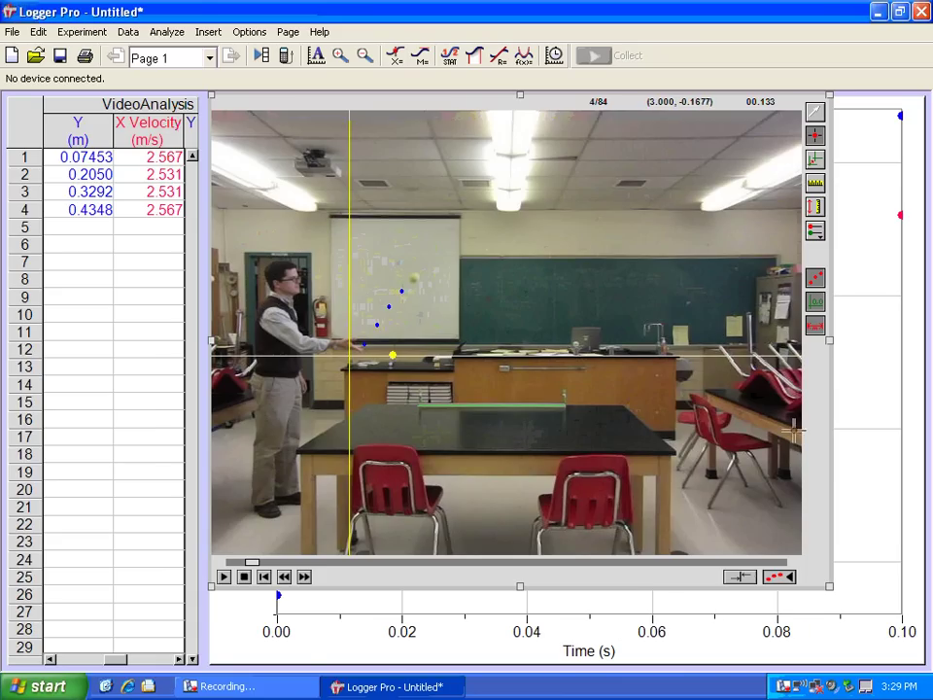
{"action": "left_click", "coordinate": [882, 351]}
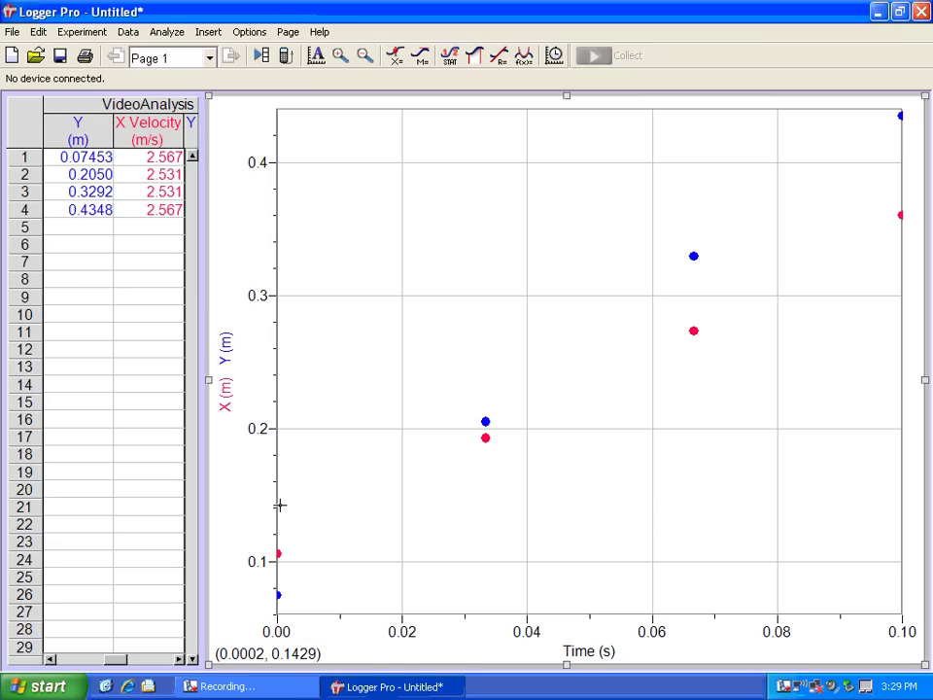
Select the graph data from 0 to 0.1 s and start a curve fit.
{"action": "left_click_drag", "start_coordinate": [279, 505], "coordinate": [233, 57]}
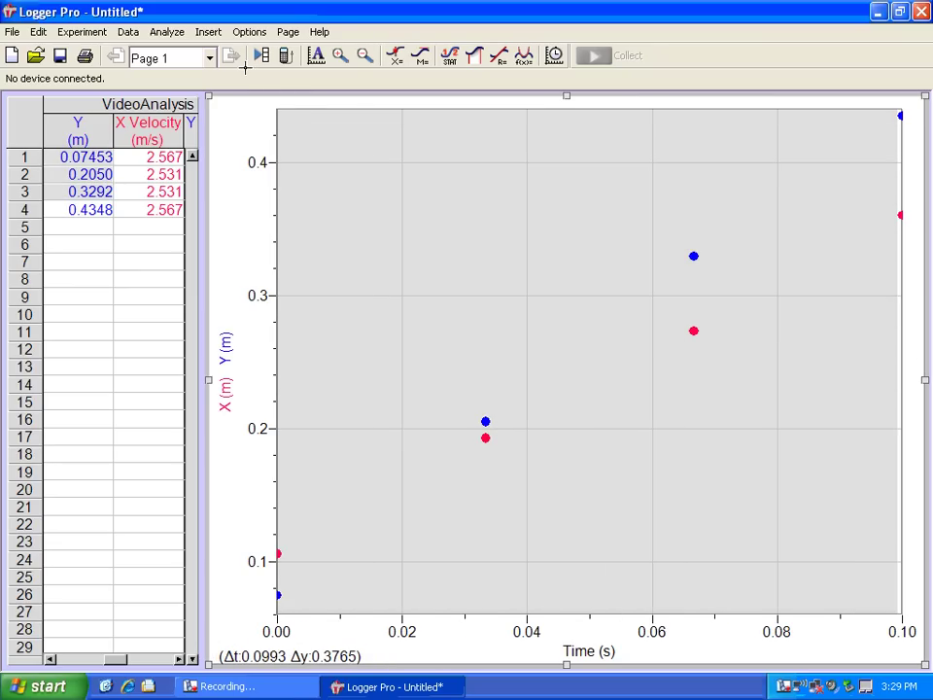
{"action": "left_click", "coordinate": [498, 58]}
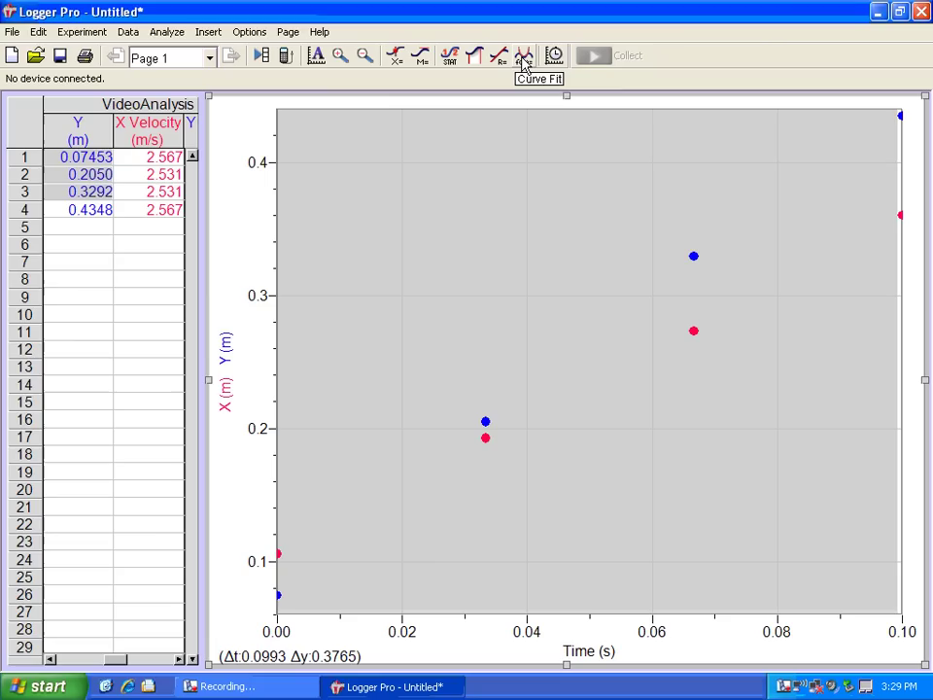
{"action": "left_click", "coordinate": [523, 58]}
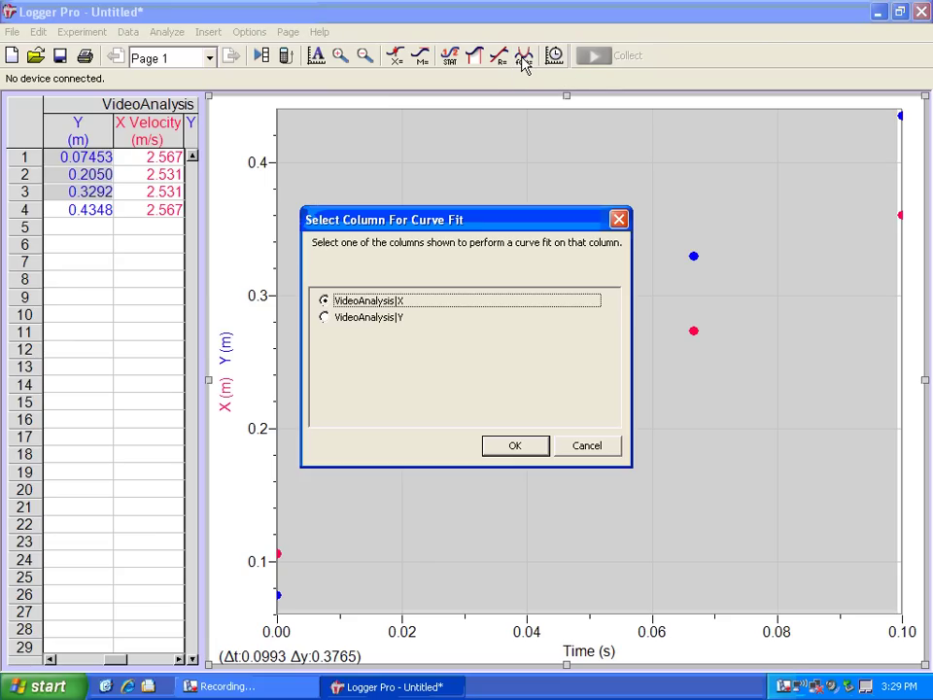
Fit the VideoAnalysis|Y column using the mt+b (Linear) general equation.
{"action": "left_click", "coordinate": [355, 319]}
{"action": "left_click", "coordinate": [520, 453]}
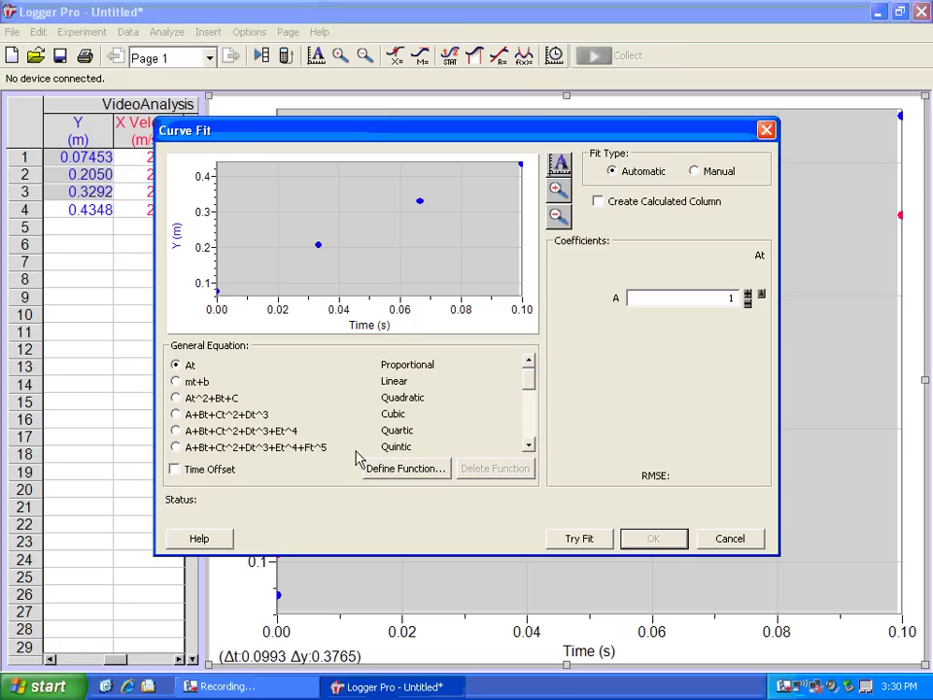
{"action": "left_click", "coordinate": [529, 445]}
{"action": "left_click", "coordinate": [529, 445]}
{"action": "left_click", "coordinate": [529, 444]}
{"action": "left_click_drag", "start_coordinate": [529, 395], "coordinate": [529, 381]}
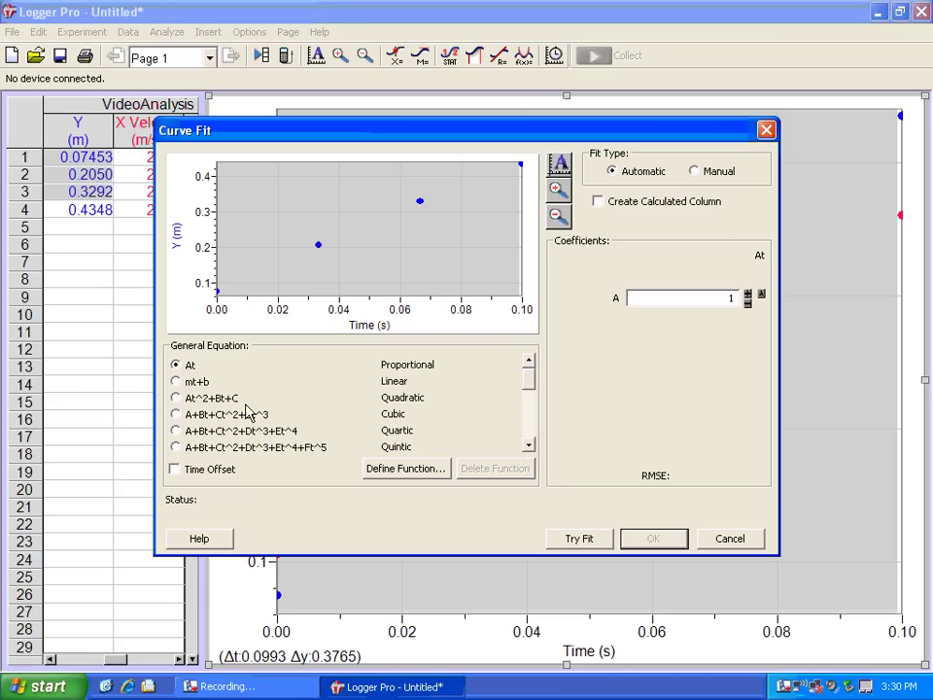
{"action": "left_click", "coordinate": [178, 383]}
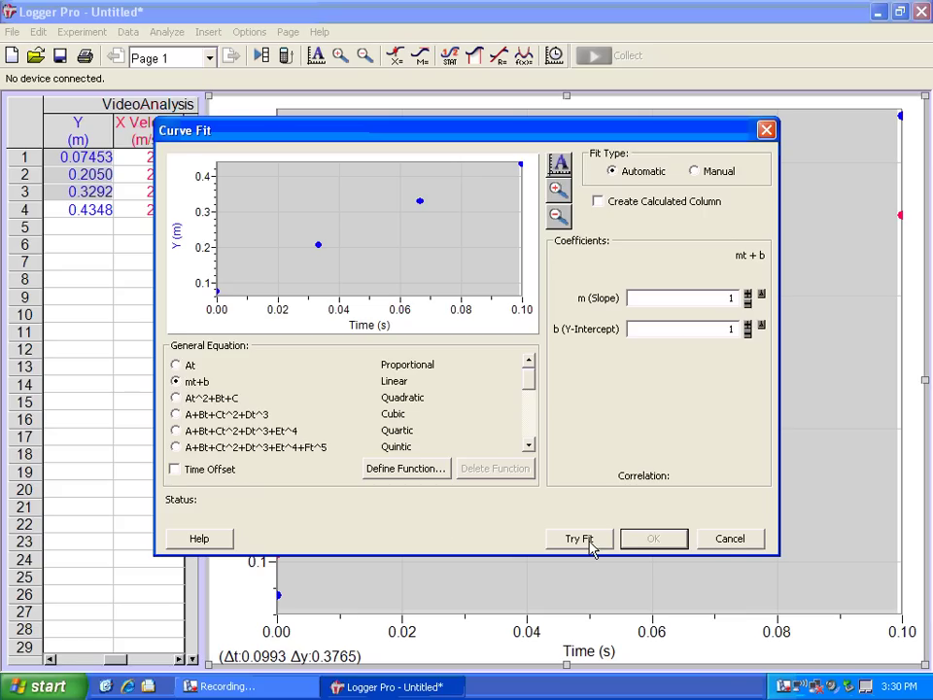
Cancel the Curve Fit dialog so no fit is applied to the Y data.
{"action": "left_click", "coordinate": [729, 538]}
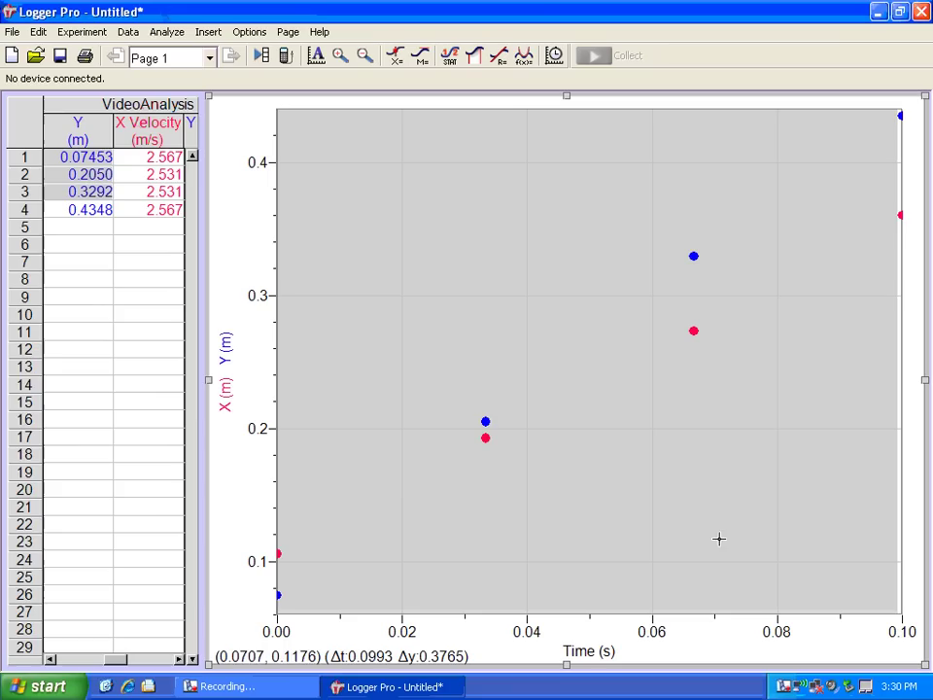